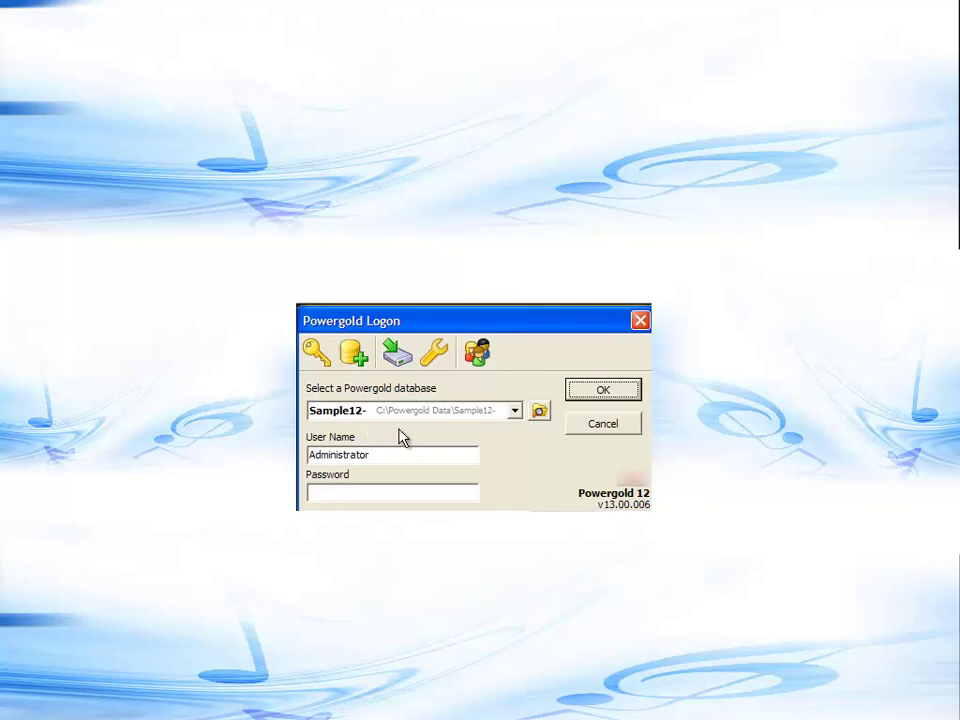
- Log on to the Sample12 database as Administrator, keeping the default logon settings
click(621, 392)
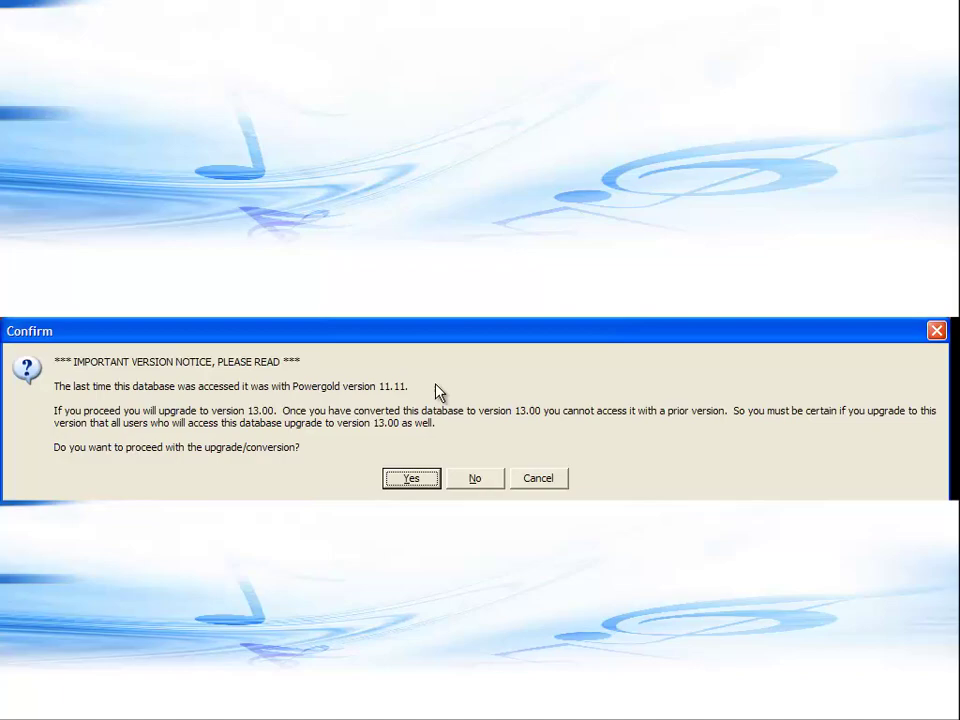
- Accept the upgrade of the Sample12 database to version 13.00
click(420, 480)
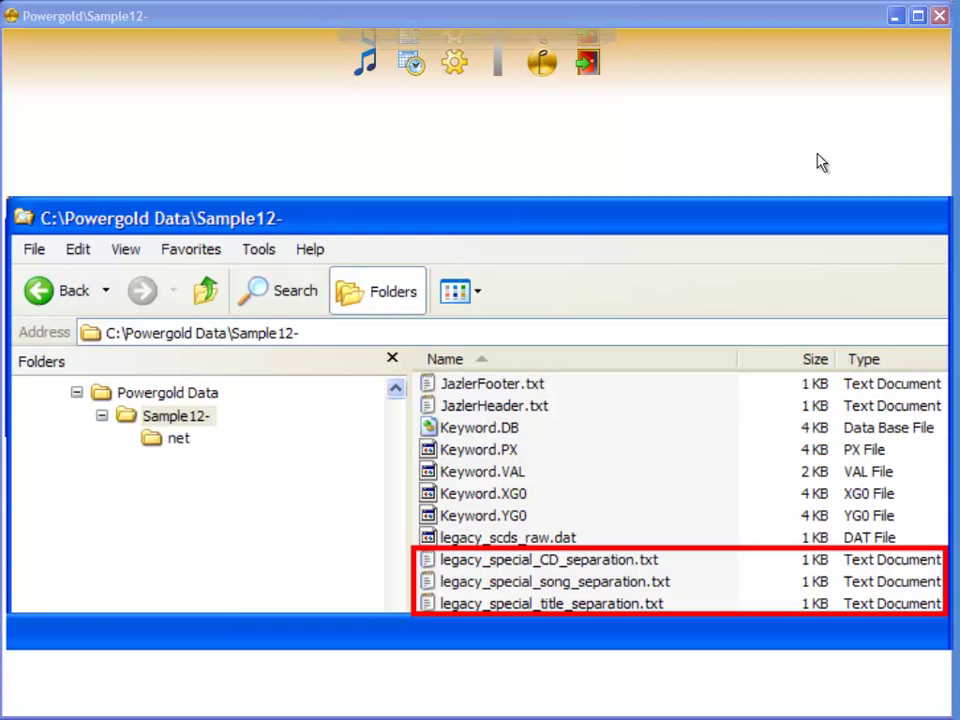
- Open the Keyword Sep list in the format settings and start a new keyword from Add
click(448, 82)
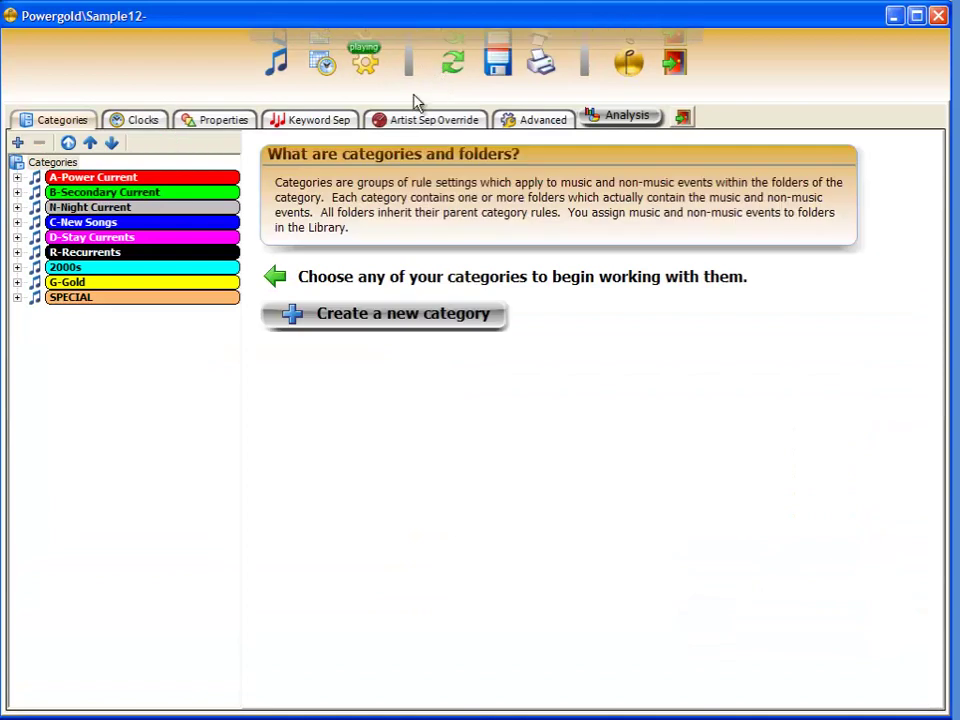
click(328, 121)
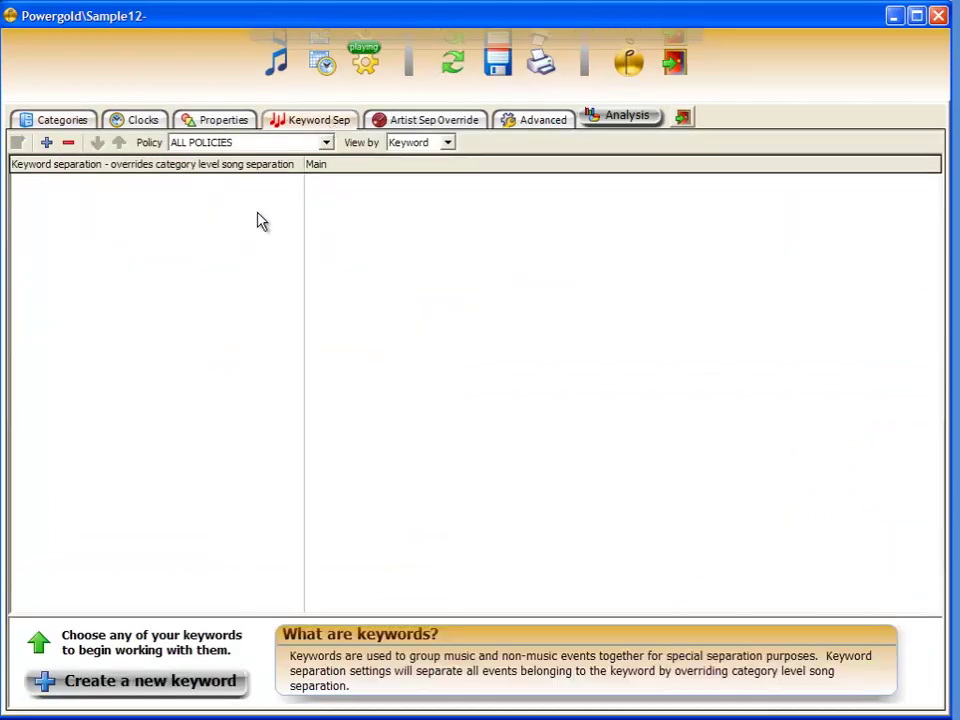
click(47, 145)
click(92, 166)
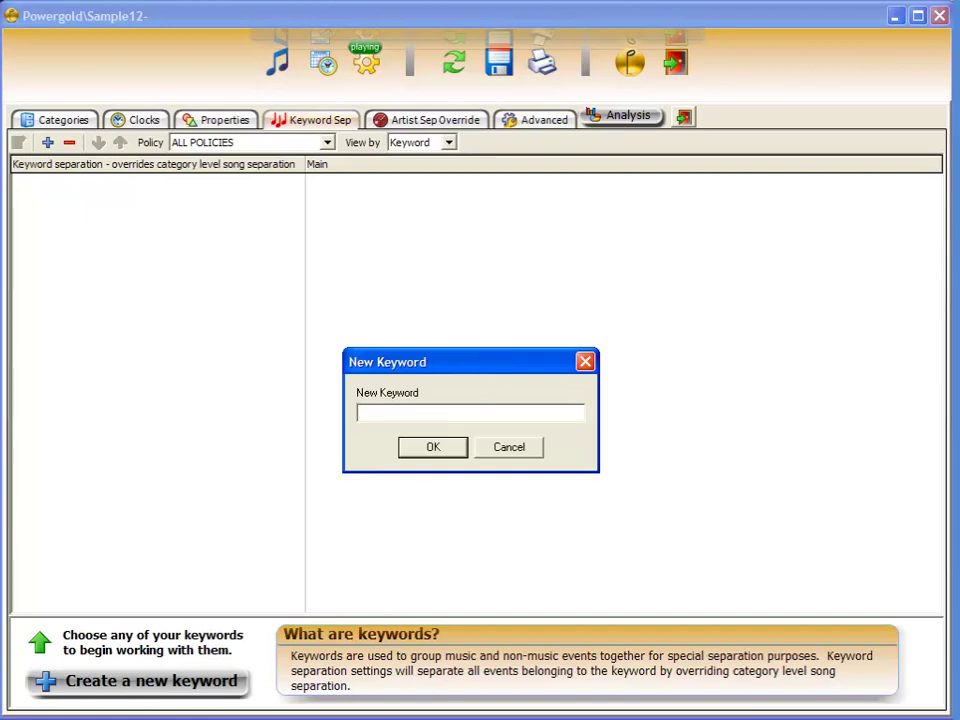
- Check the legacy song separation file, then name the new keyword 'American Pie'
key(alt+Tab)
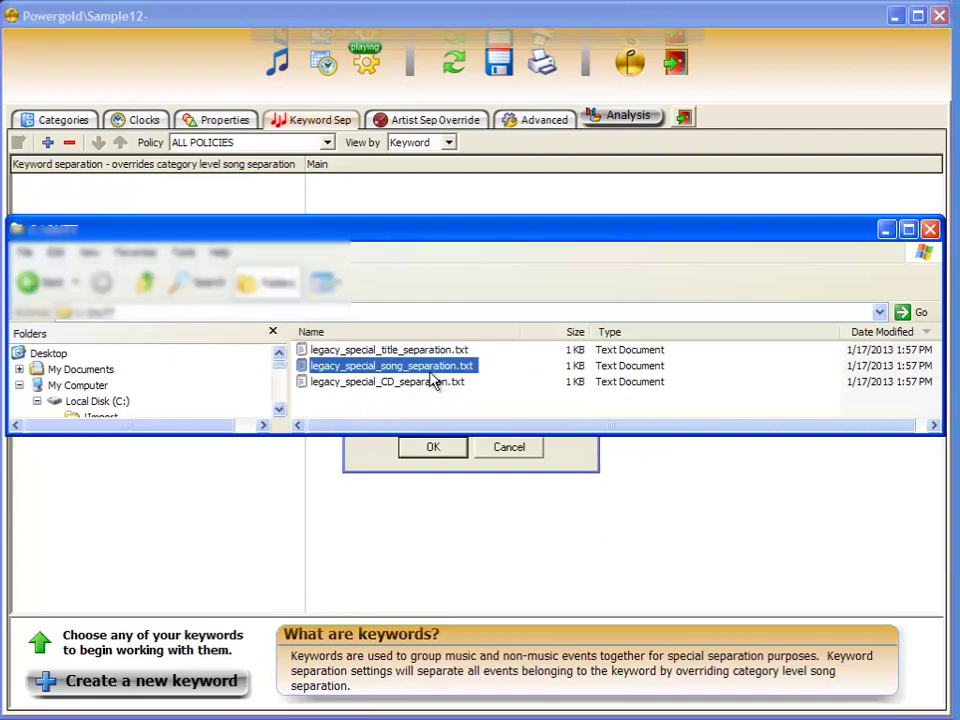
double_click(414, 365)
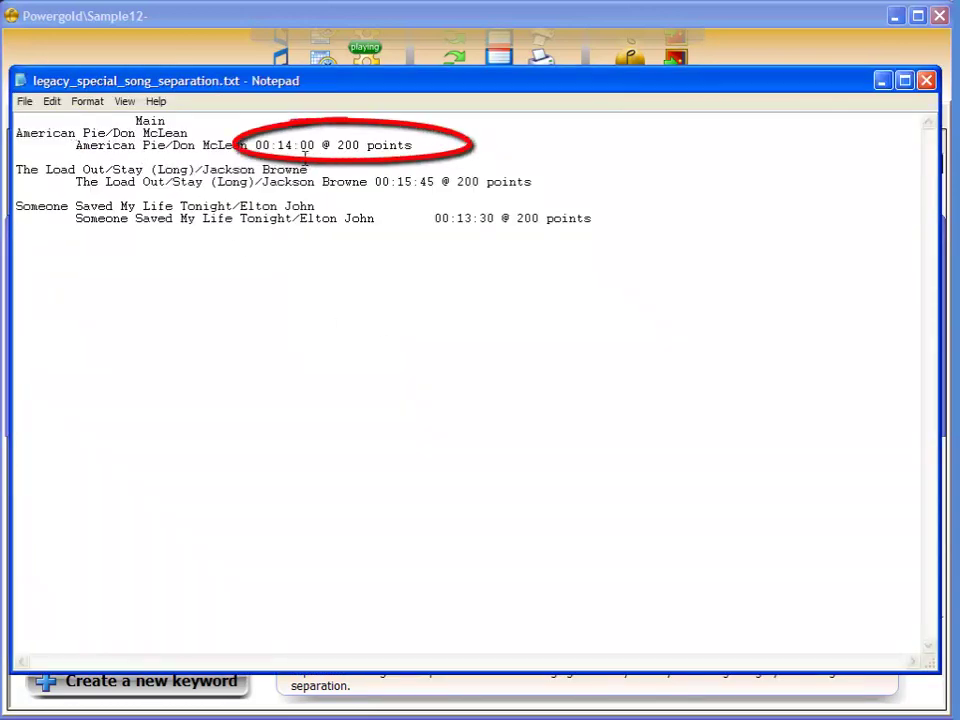
click(881, 82)
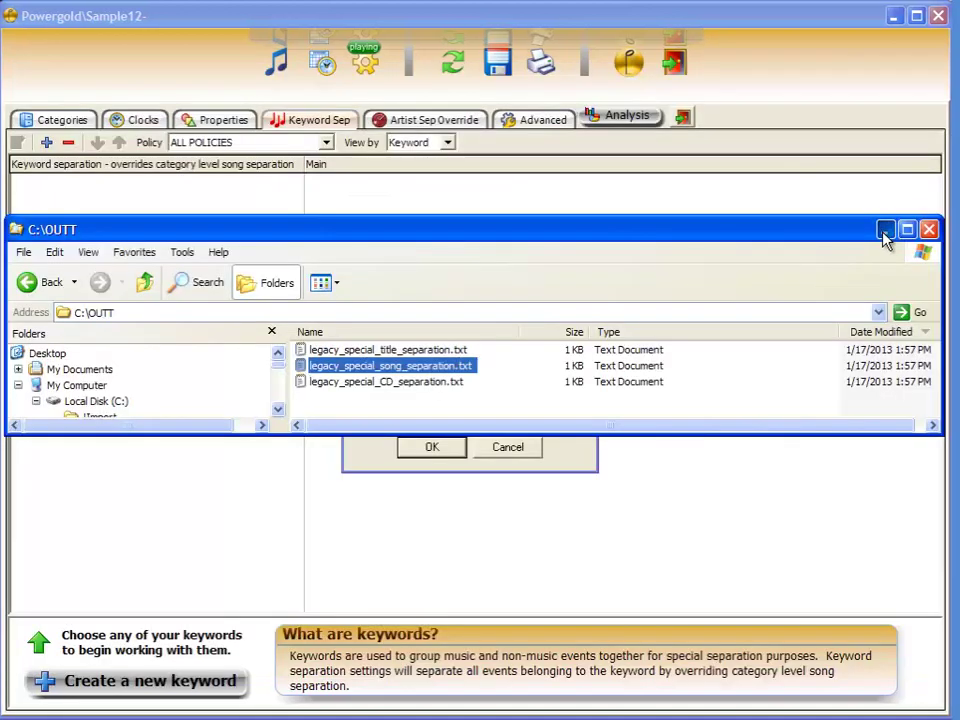
click(885, 233)
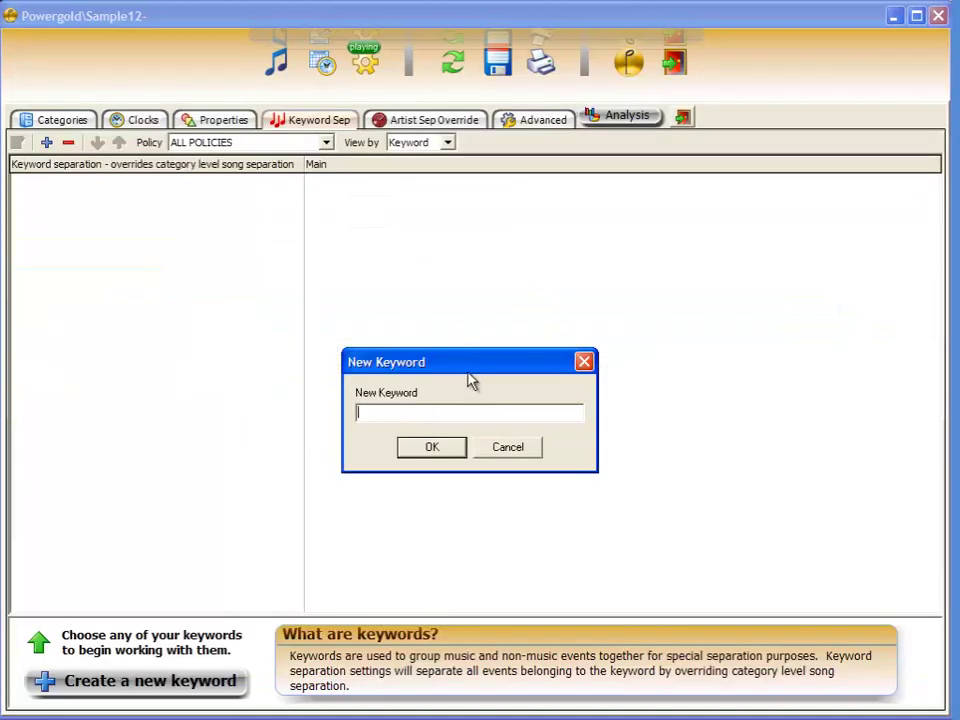
text(A)
text(merican)
text( Pie)
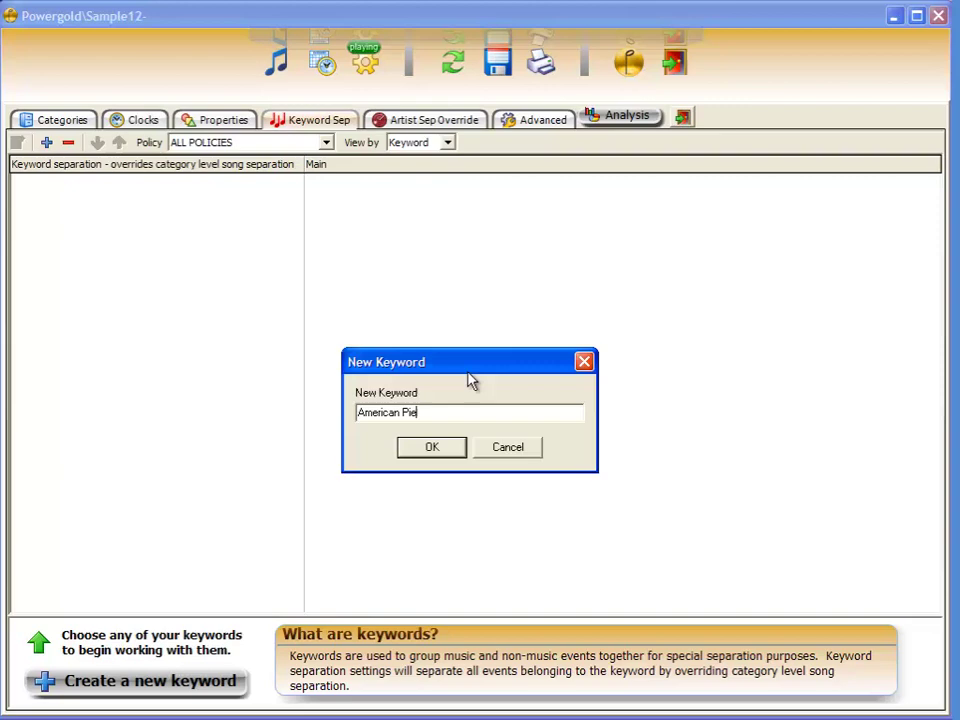
- Confirm American Pie, search artist text 'ameri' for songs, and open the Main policy separation settings
click(428, 449)
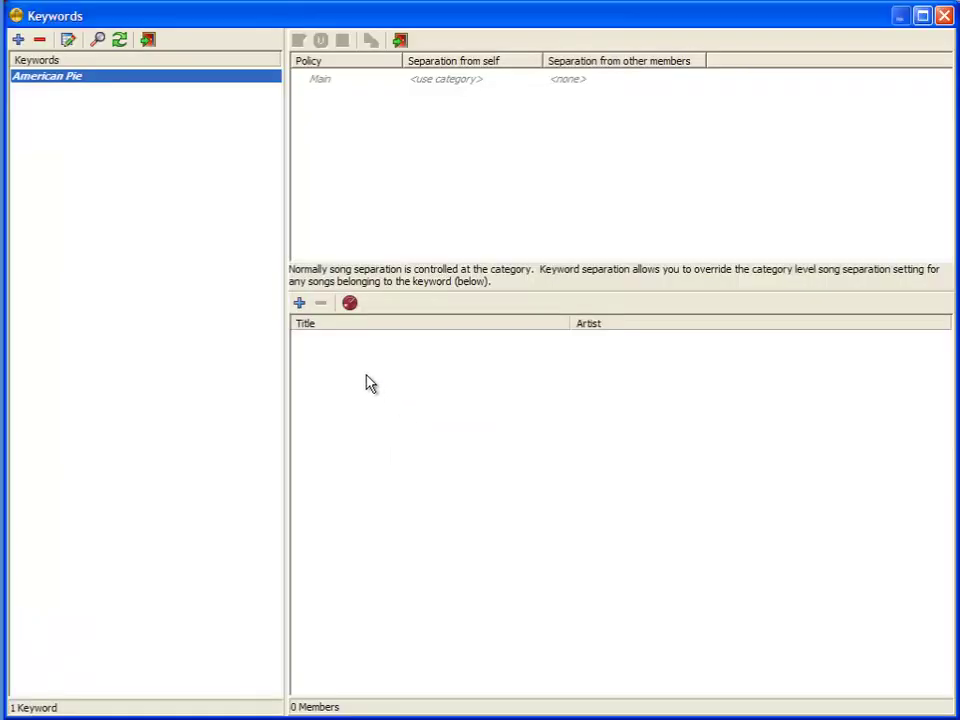
click(299, 302)
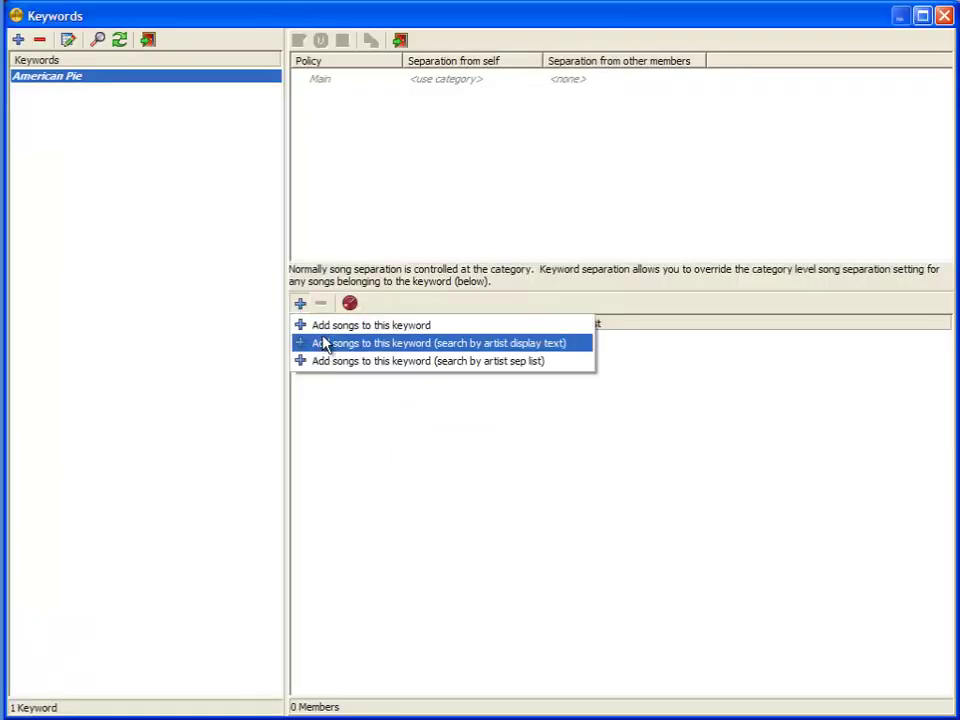
click(326, 328)
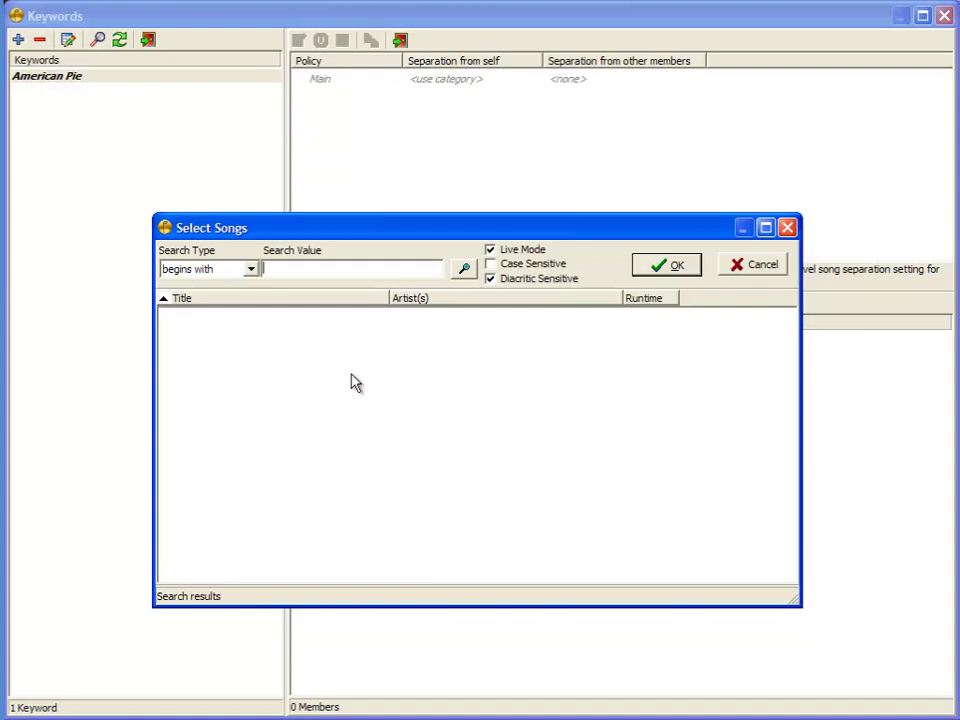
text(ameri)
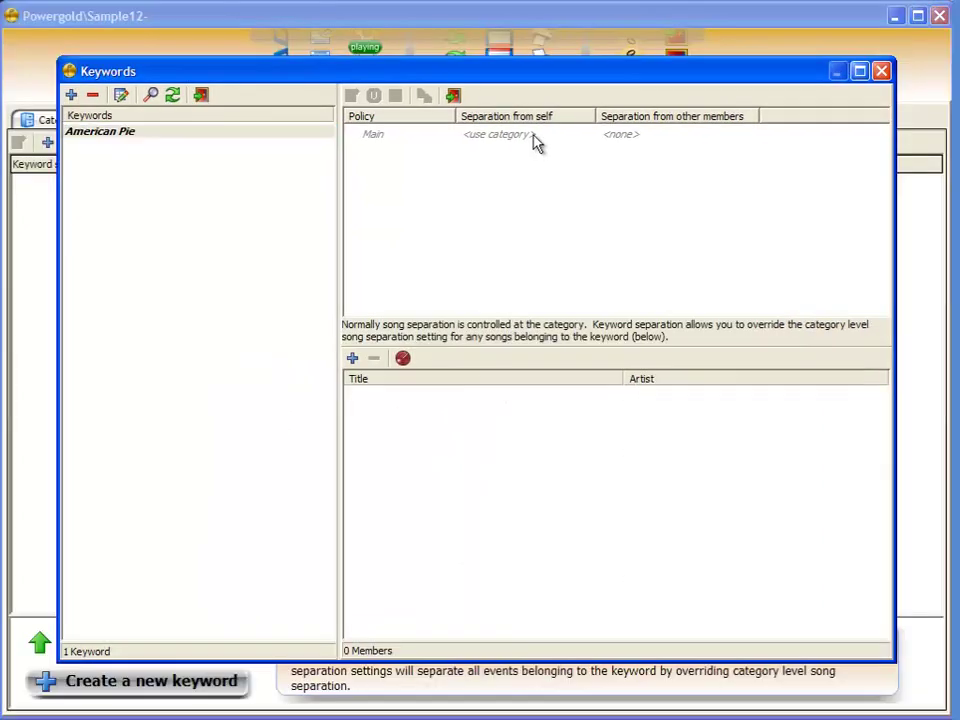
double_click(534, 140)
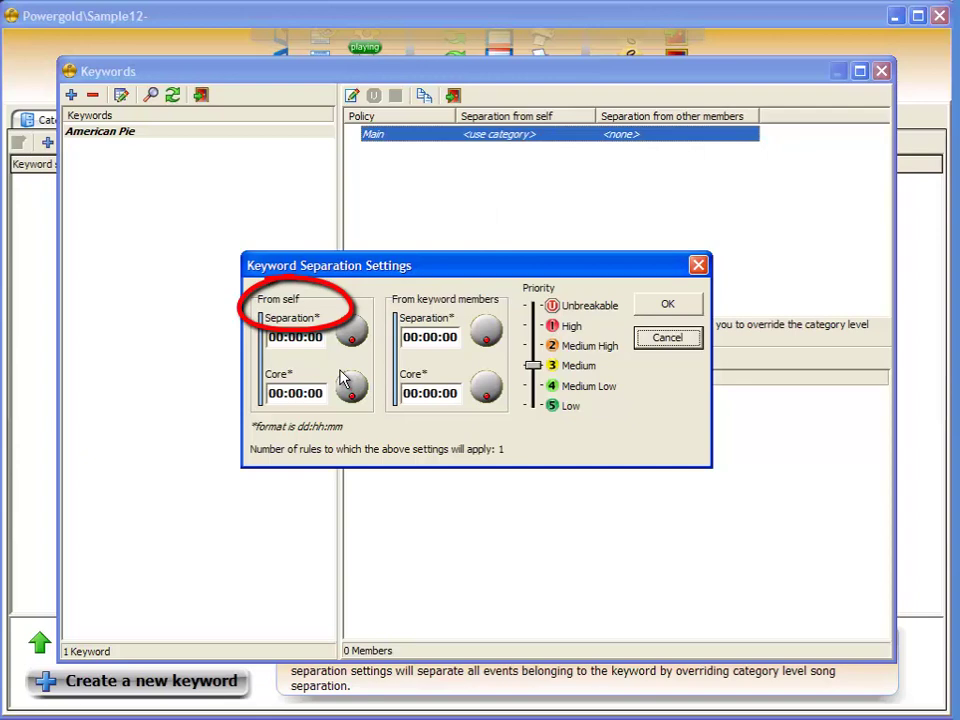
- Enter 00:14:00 as the From self separation time
click(294, 337)
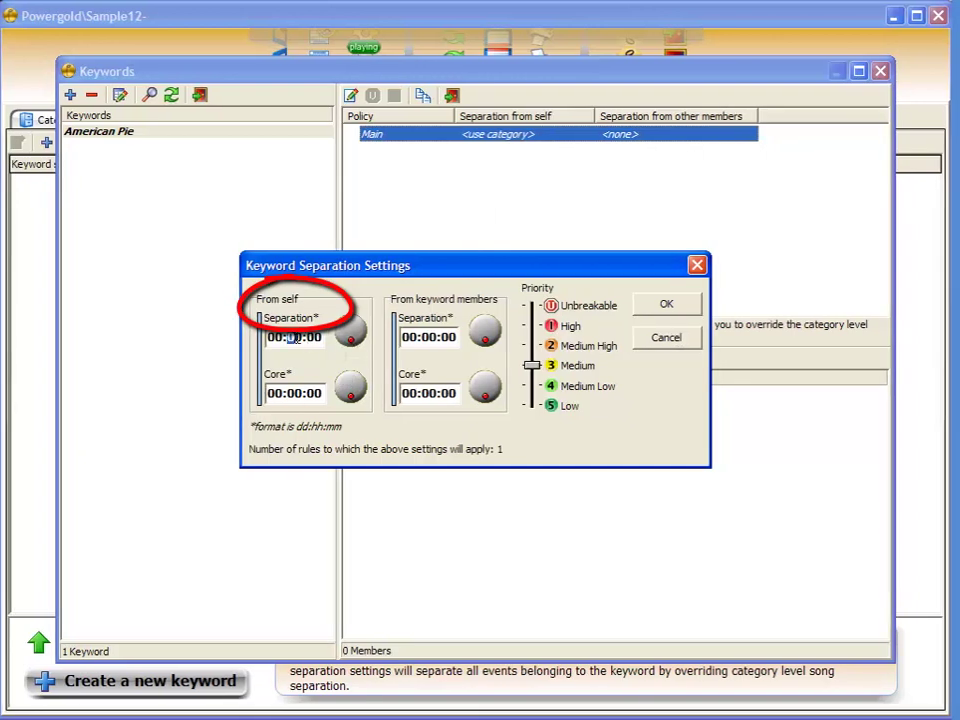
text(0014)
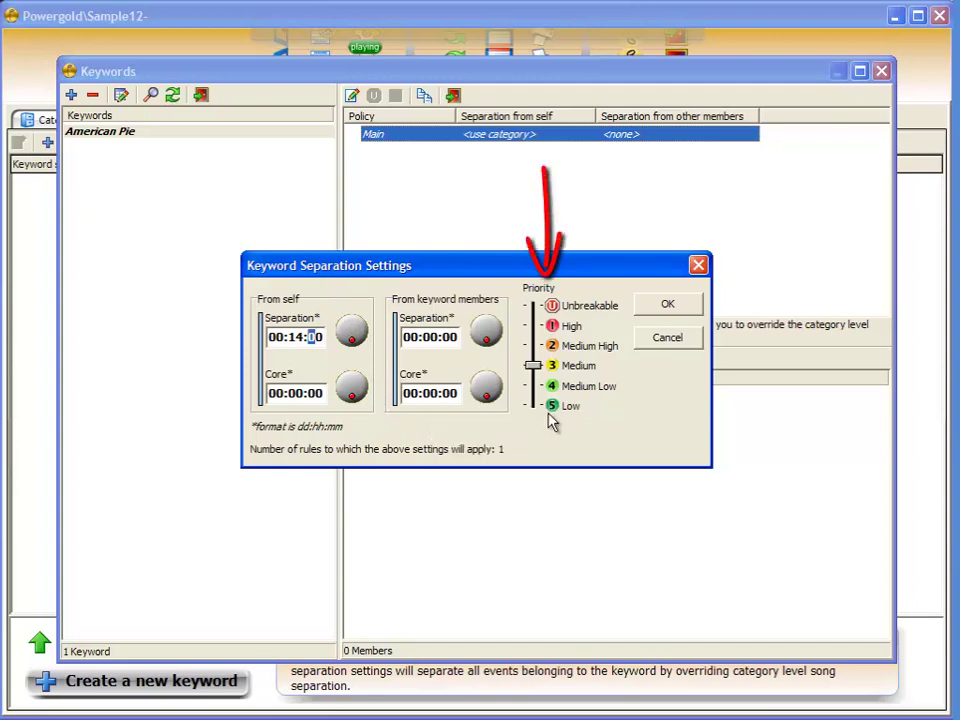
- Raise the Priority slider to Unbreakable, then bring it back down to about Medium
click(535, 326)
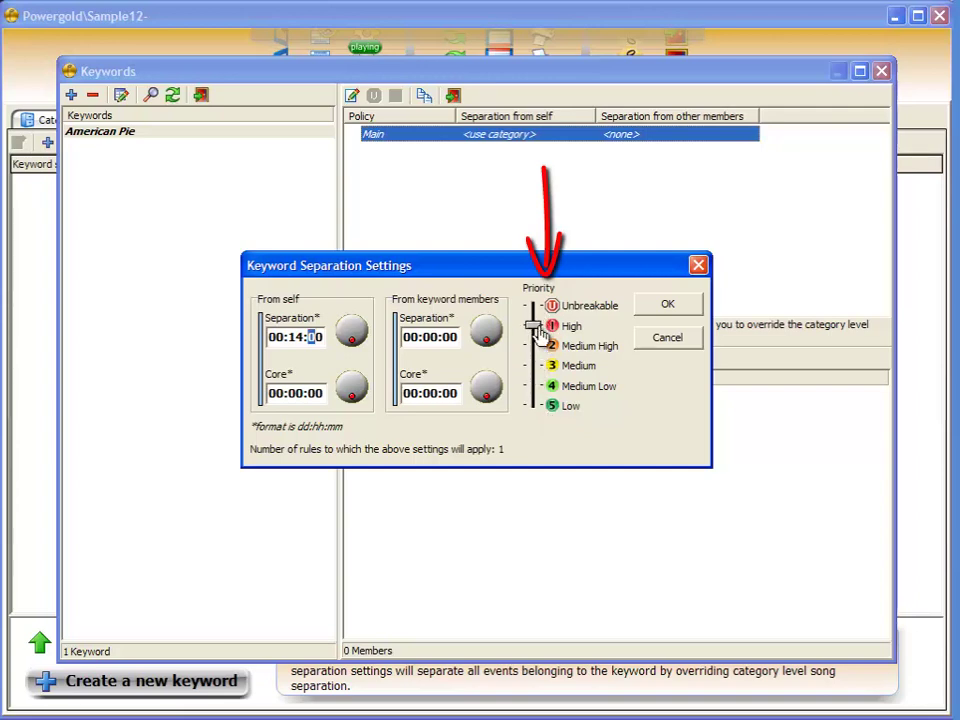
mouse_move(535, 326)
mouse_down()
mouse_move(536, 412)
mouse_move(540, 302)
mouse_up()
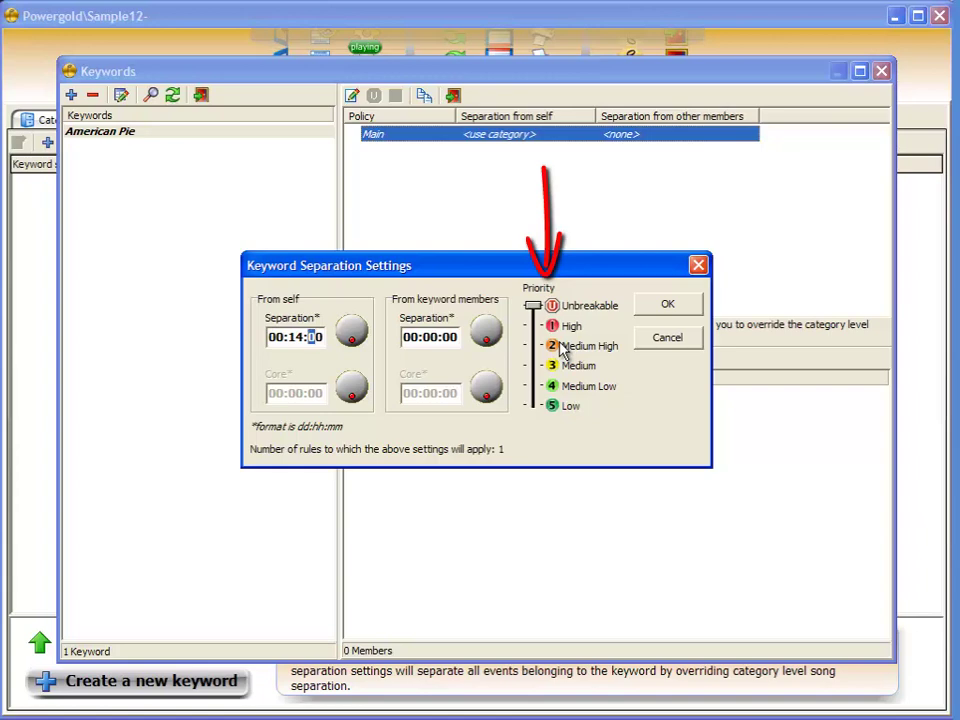
drag(532, 305, 543, 360)
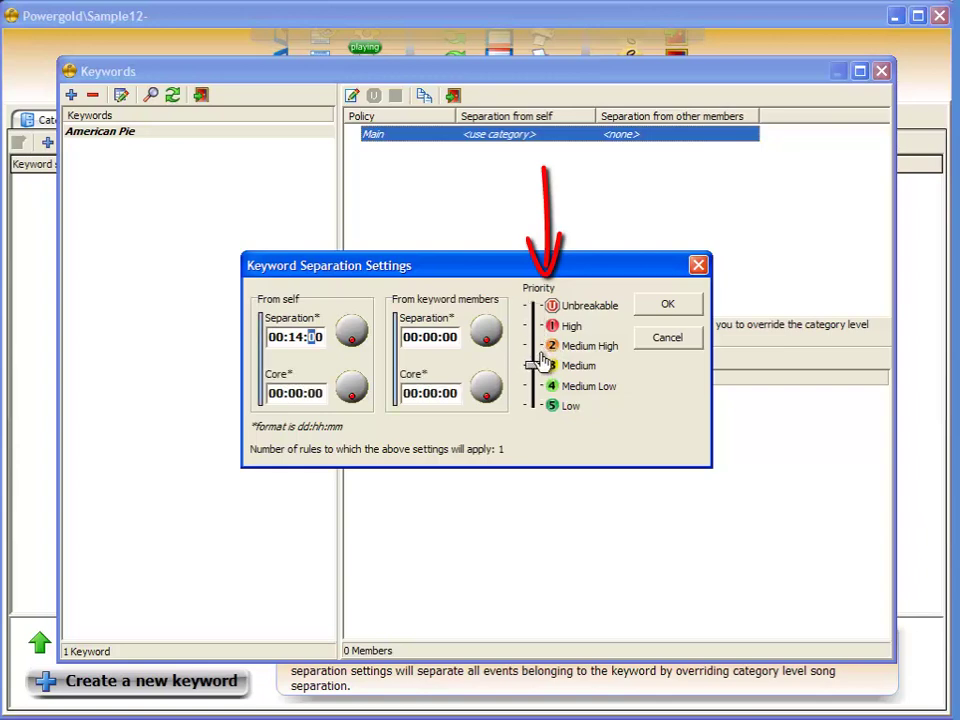